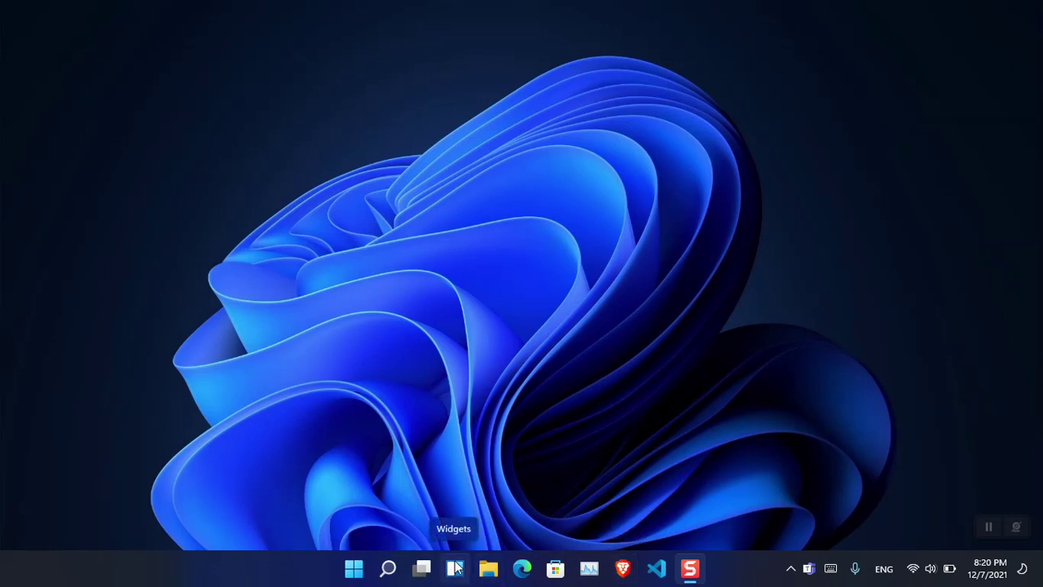
# Open the taskbar settings and switch the Chat taskbar item on and off, leaving it off
pyautogui.rightClick(314, 573)
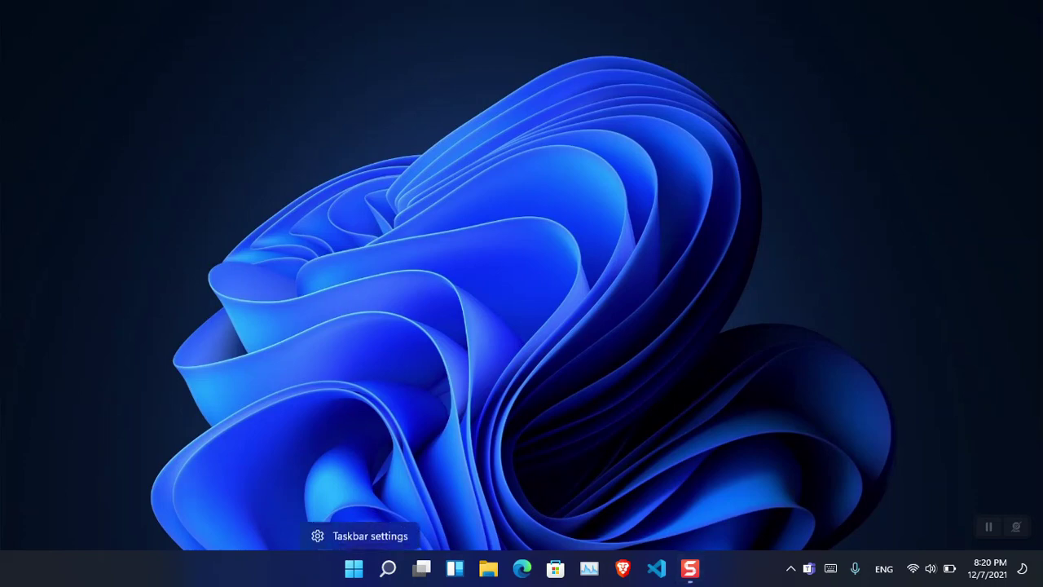
pyautogui.click(360, 538)
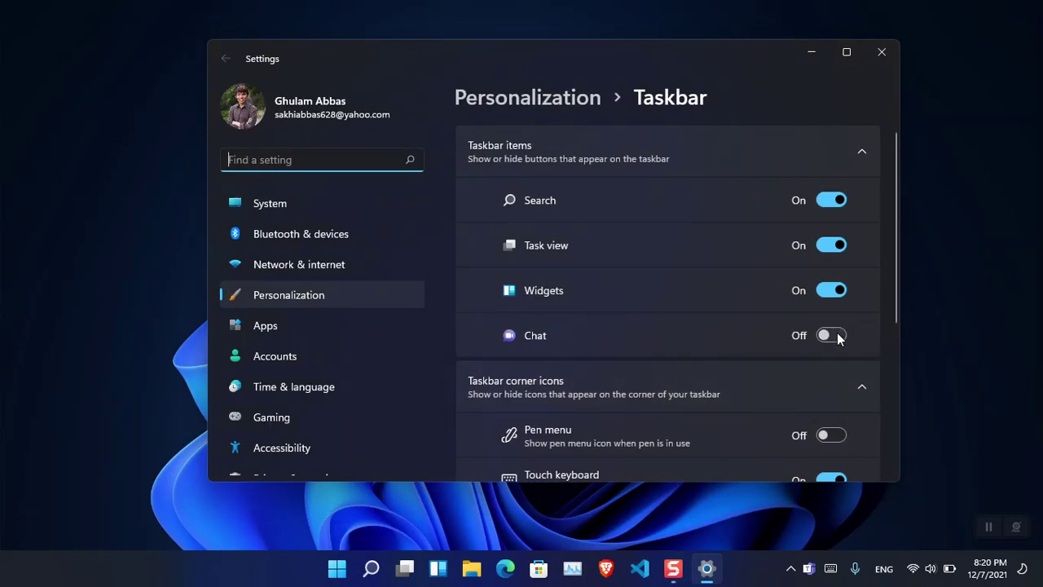
pyautogui.click(835, 335)
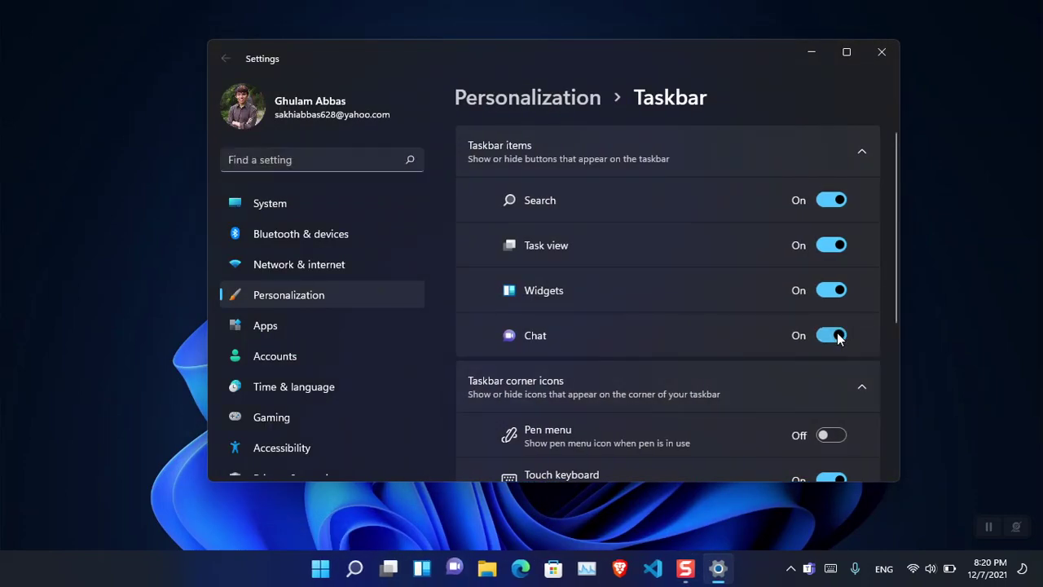
pyautogui.click(835, 339)
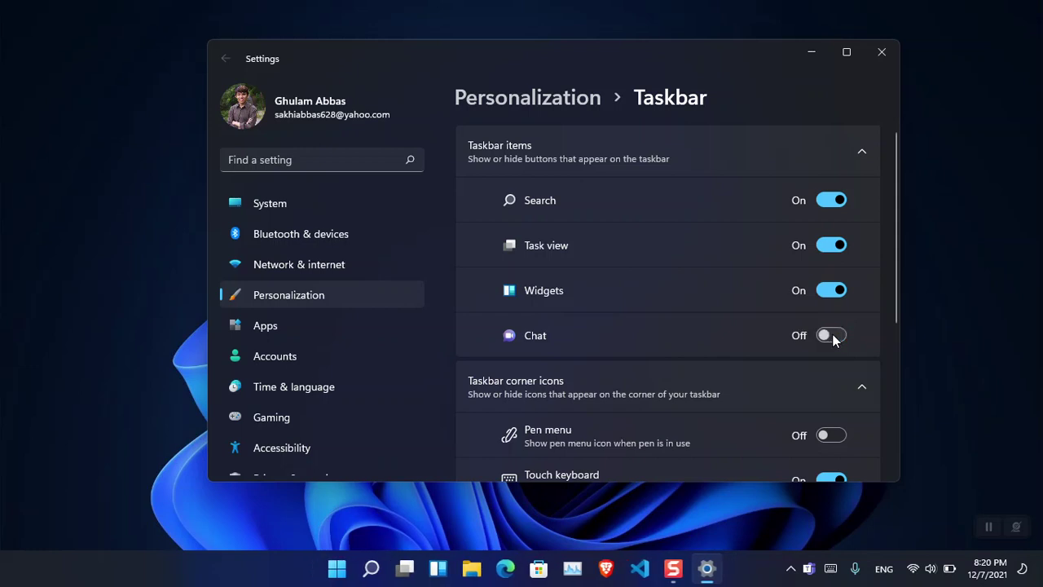
pyautogui.click(833, 337)
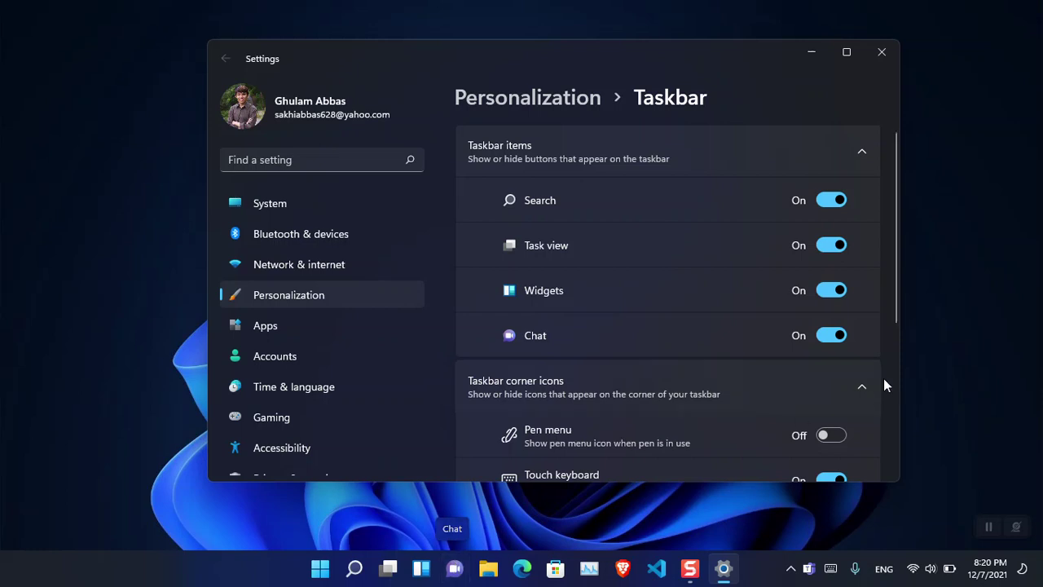
pyautogui.click(833, 341)
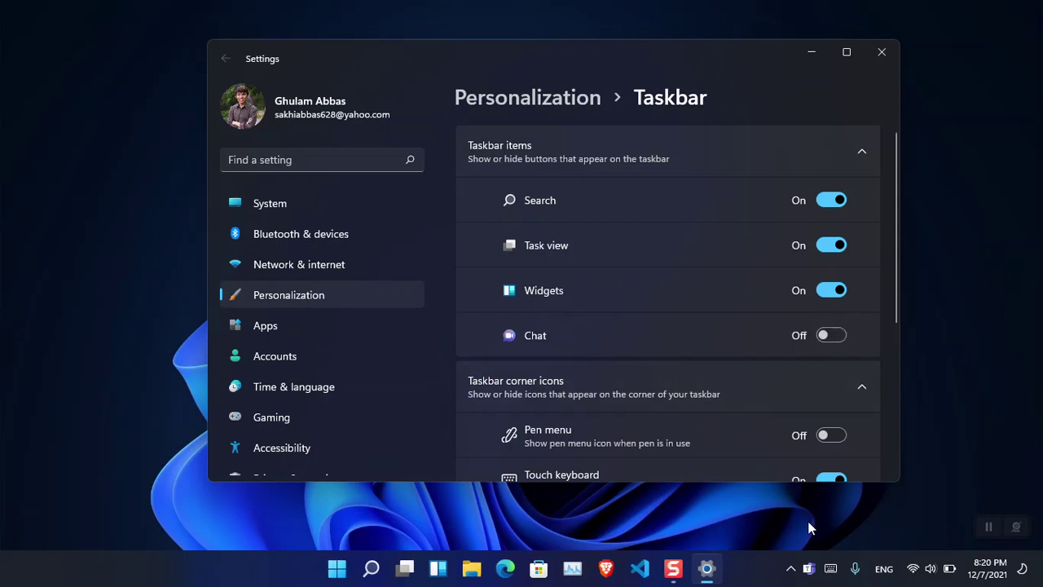
# Turn off Microsoft Teams under the Taskbar corner overflow settings after checking the hidden tray icons
pyautogui.click(791, 568)
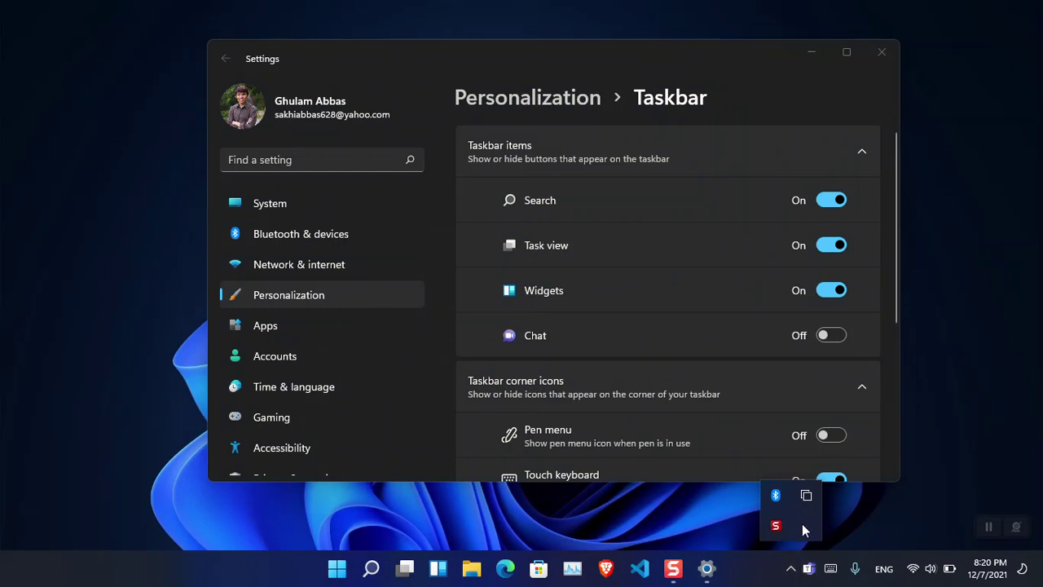
pyautogui.click(904, 476)
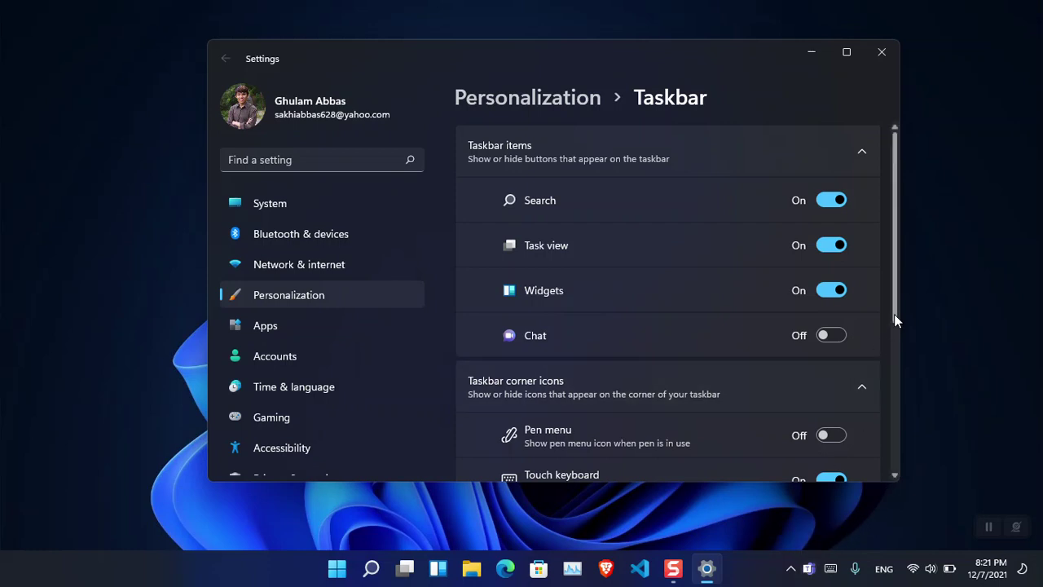
pyautogui.moveTo(894, 313); pyautogui.dragTo(891, 455)
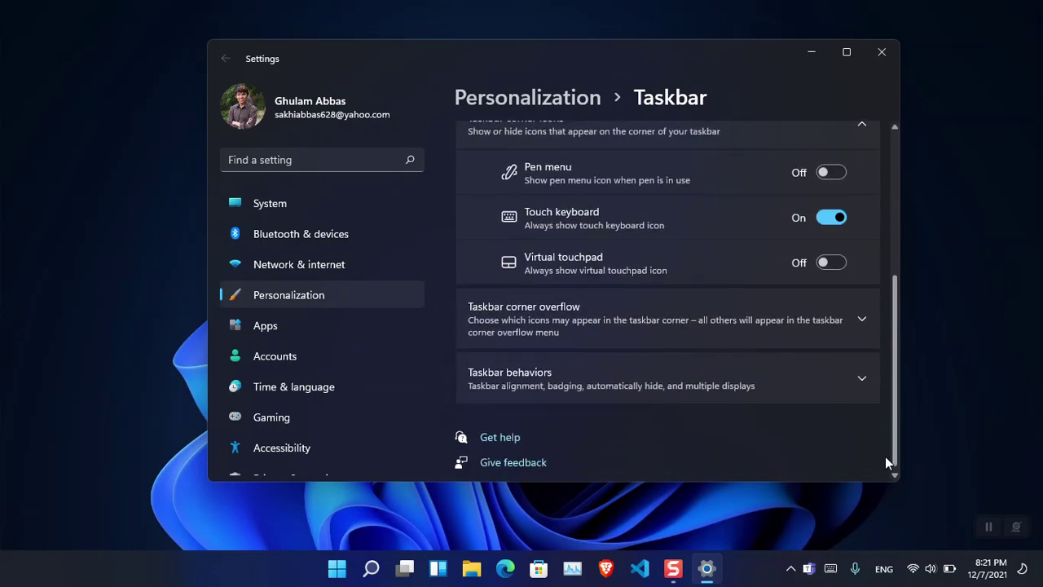
pyautogui.click(856, 319)
pyautogui.click(856, 319)
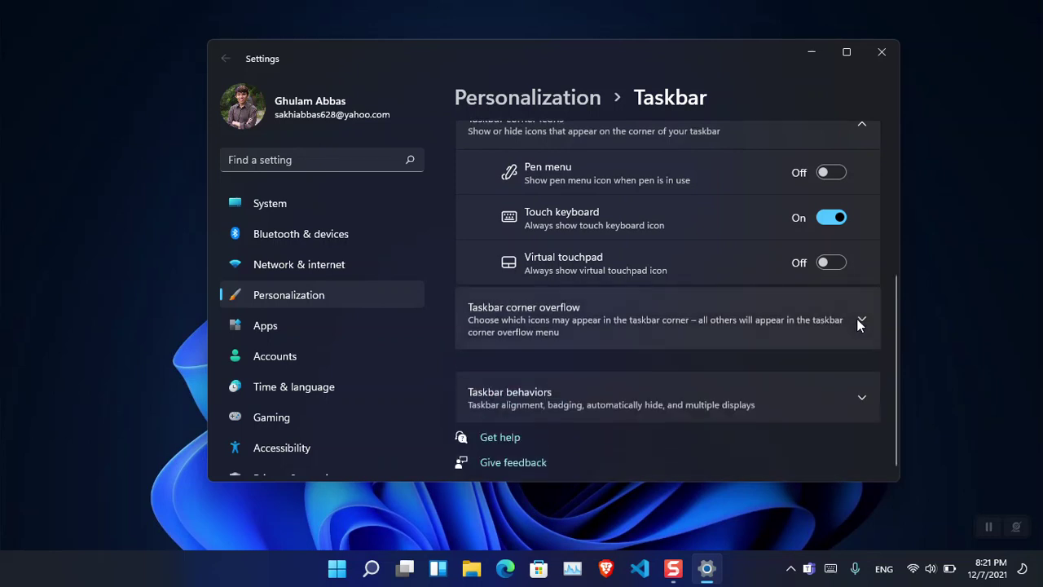
pyautogui.click(856, 318)
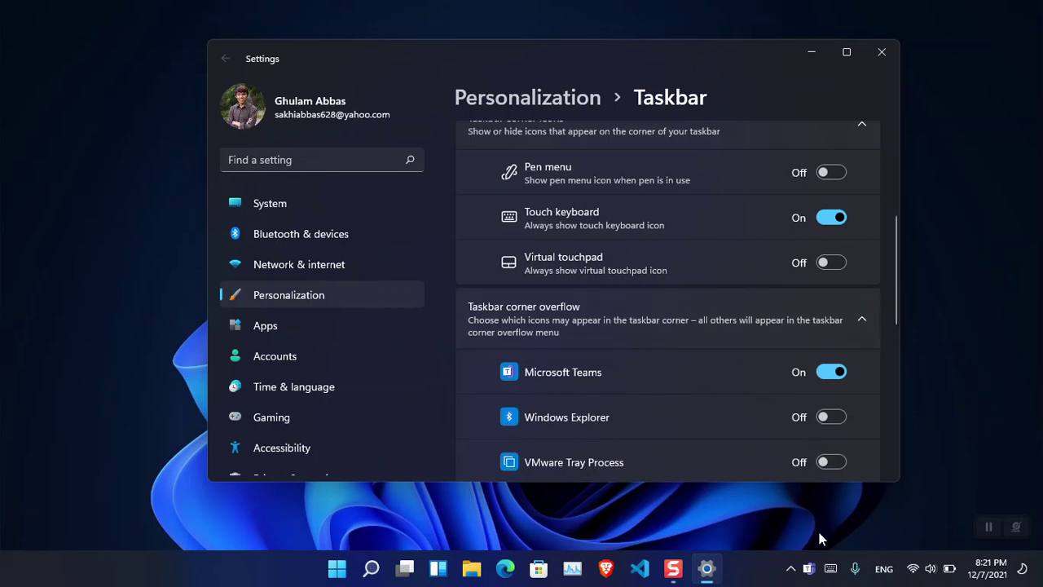
pyautogui.click(825, 375)
# Quit Microsoft Teams from the hidden tray icons and close the taskbar settings
pyautogui.click(809, 568)
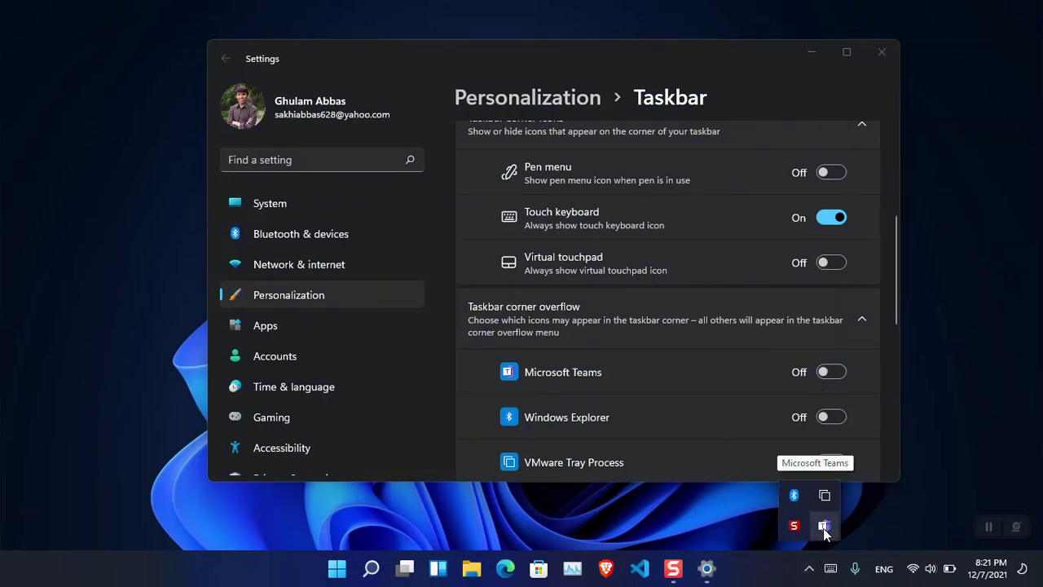
pyautogui.rightClick(823, 531)
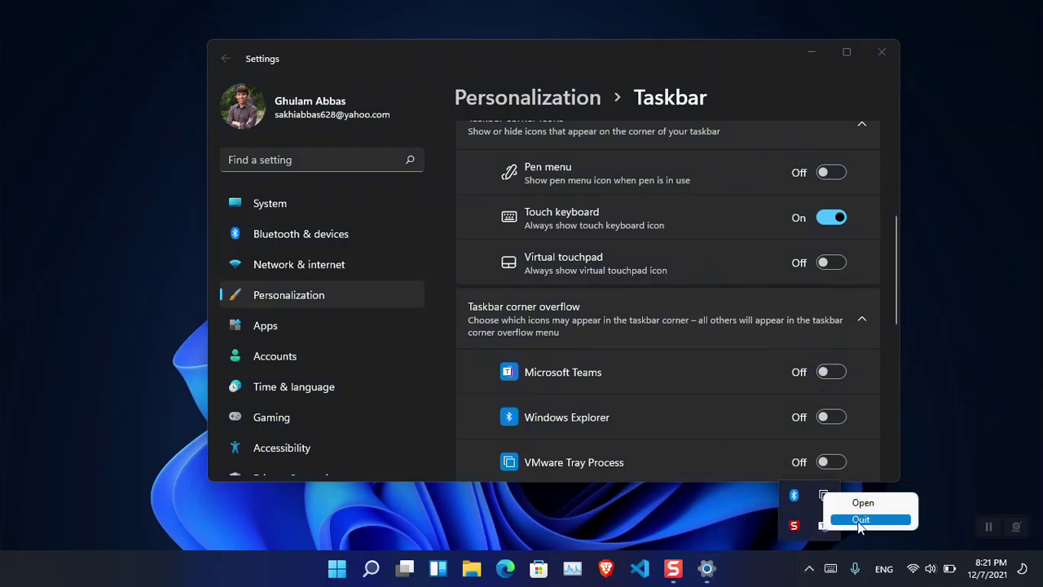
pyautogui.click(860, 521)
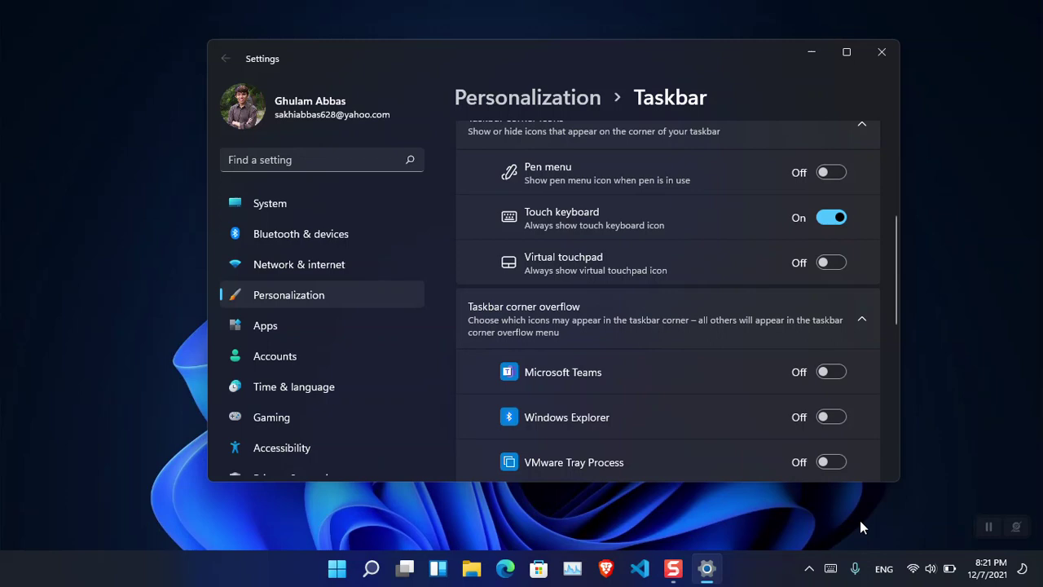
pyautogui.click(889, 55)
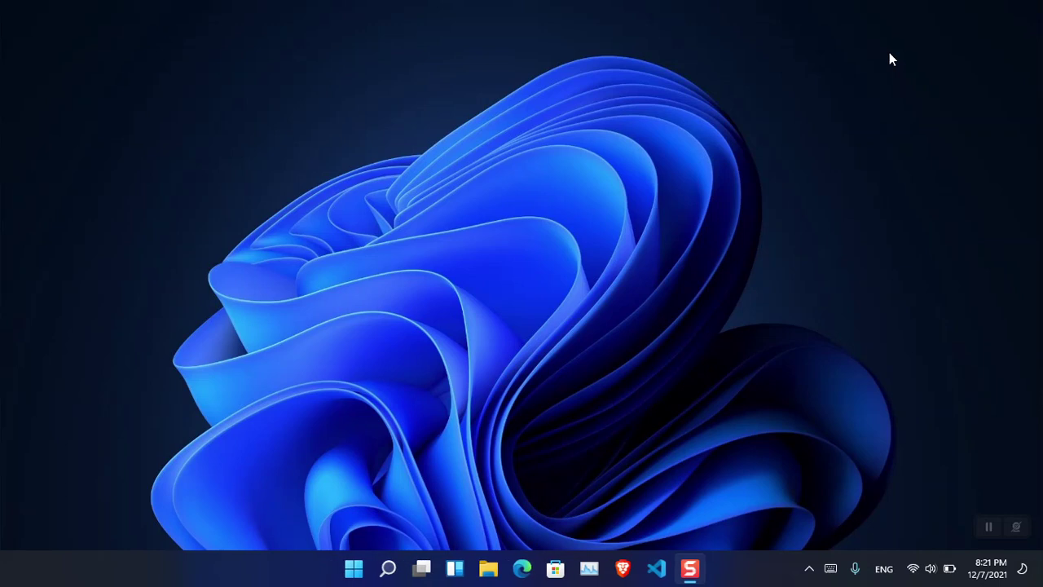
# Open Settings in a maximized window and go to the Apps & features page
pyautogui.rightClick(349, 571)
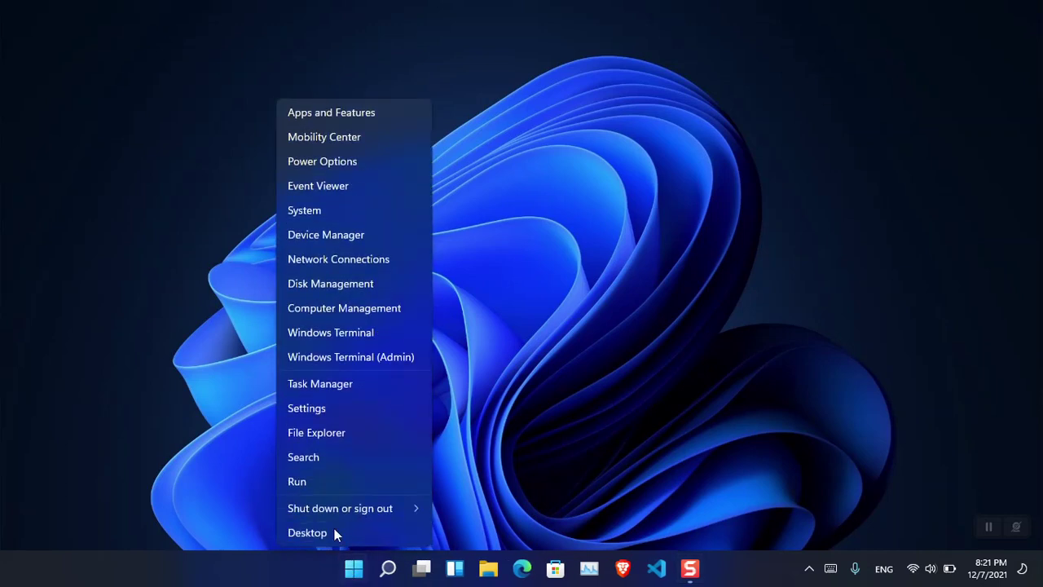
pyautogui.click(351, 404)
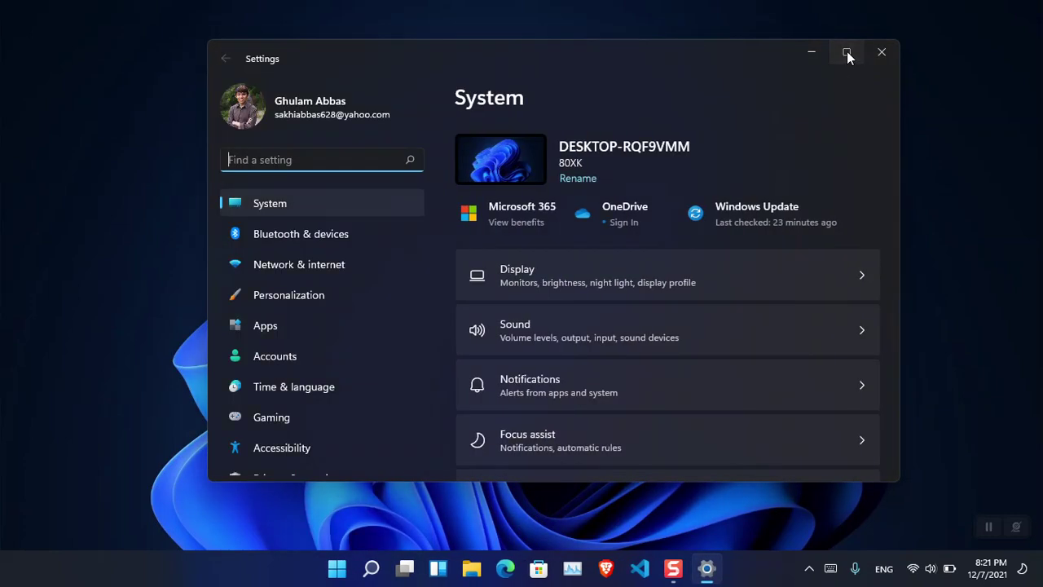
pyautogui.click(847, 52)
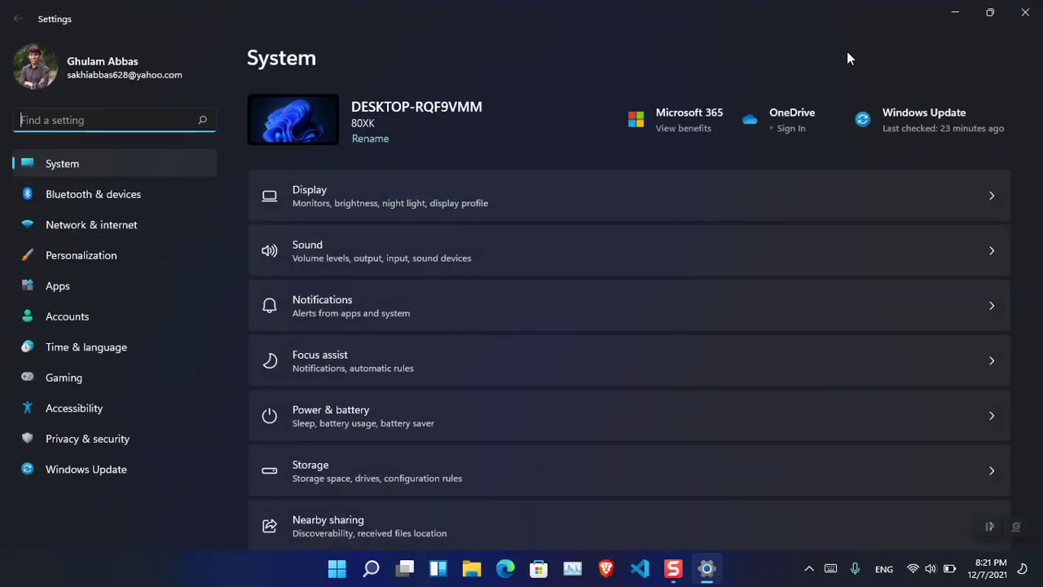
pyautogui.click(113, 285)
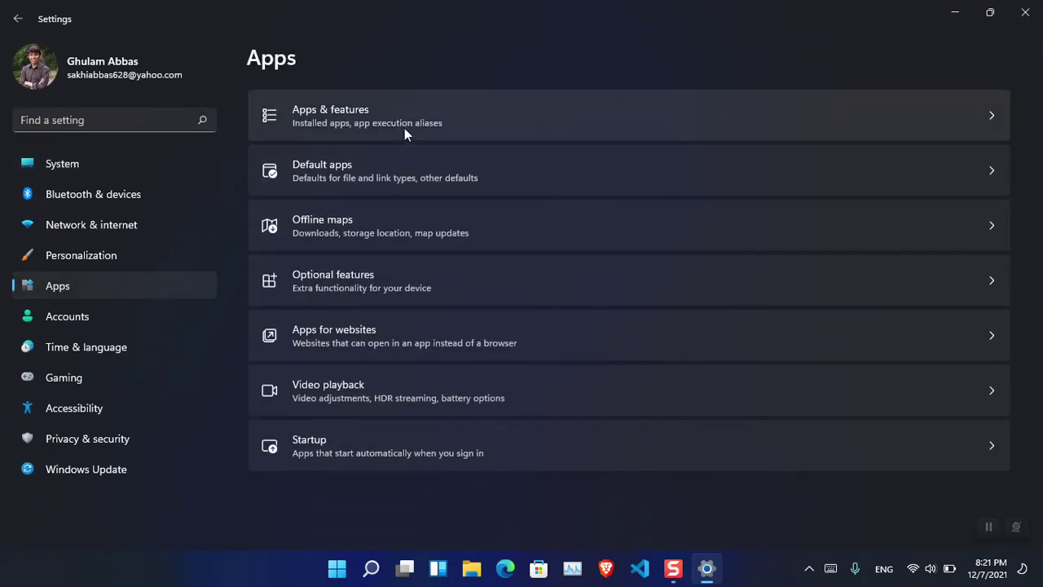
pyautogui.click(404, 131)
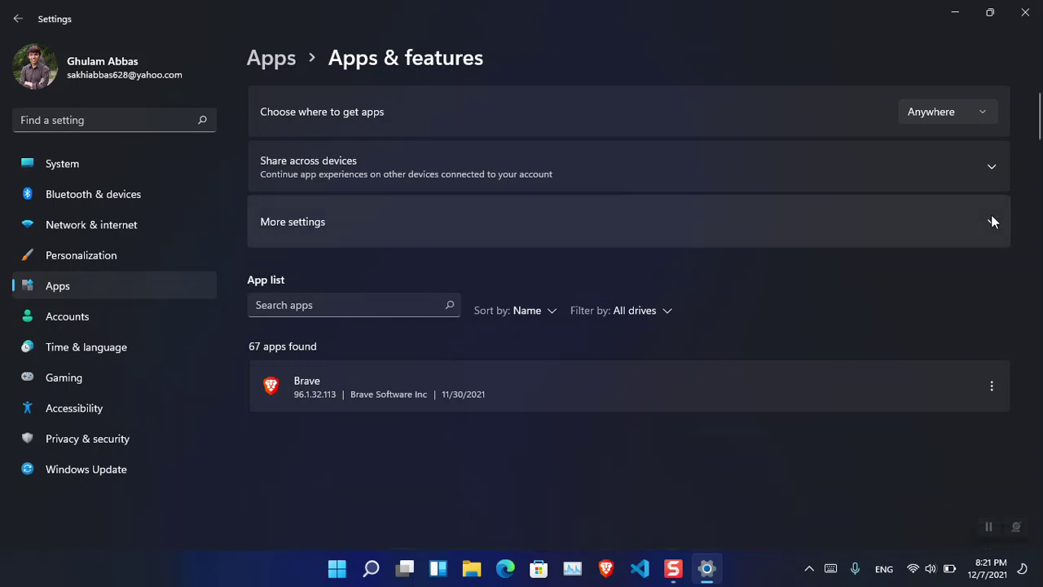
# Search the app list for "team" and open the advanced options of Microsoft Teams
pyautogui.scroll(-5, 1038, 110)
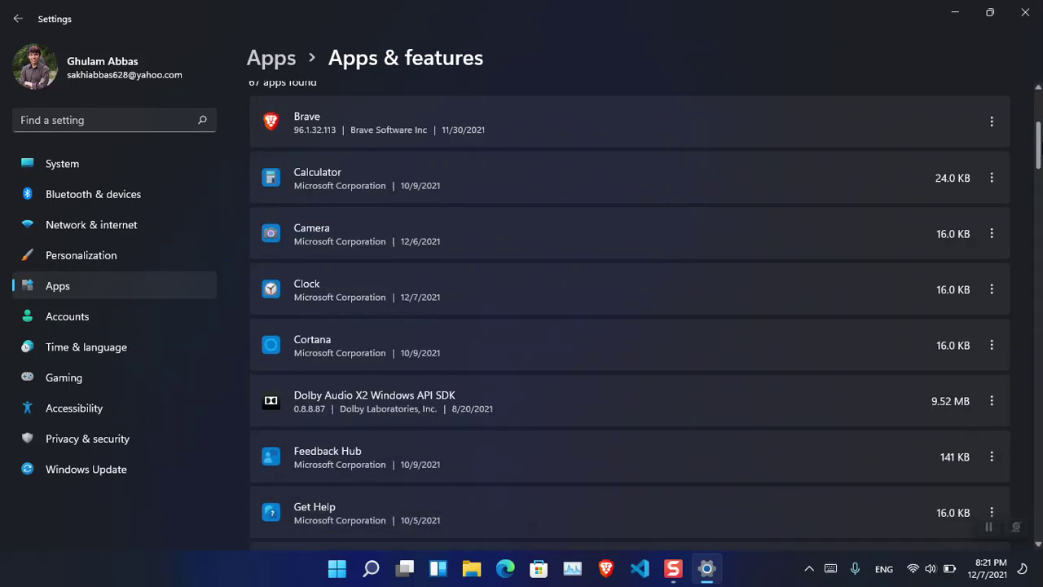
pyautogui.scroll(5, 562, 235)
pyautogui.click(407, 303)
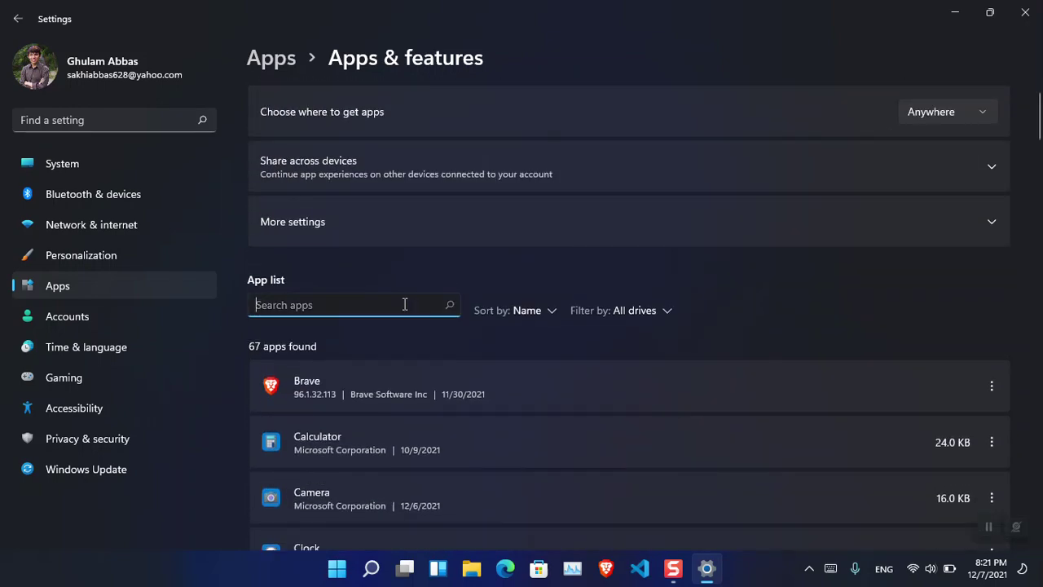
pyautogui.write('team')
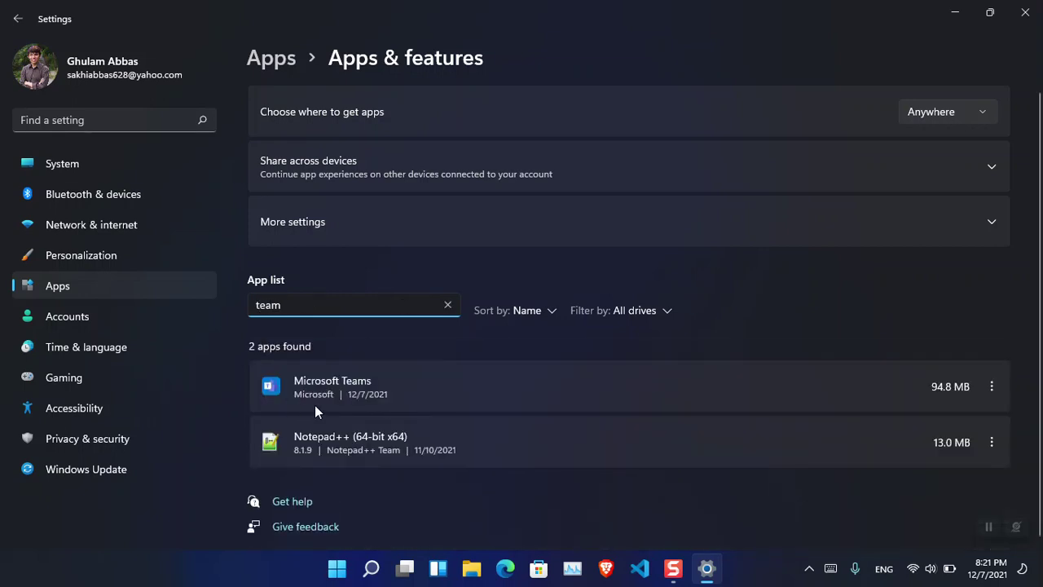
pyautogui.click(991, 387)
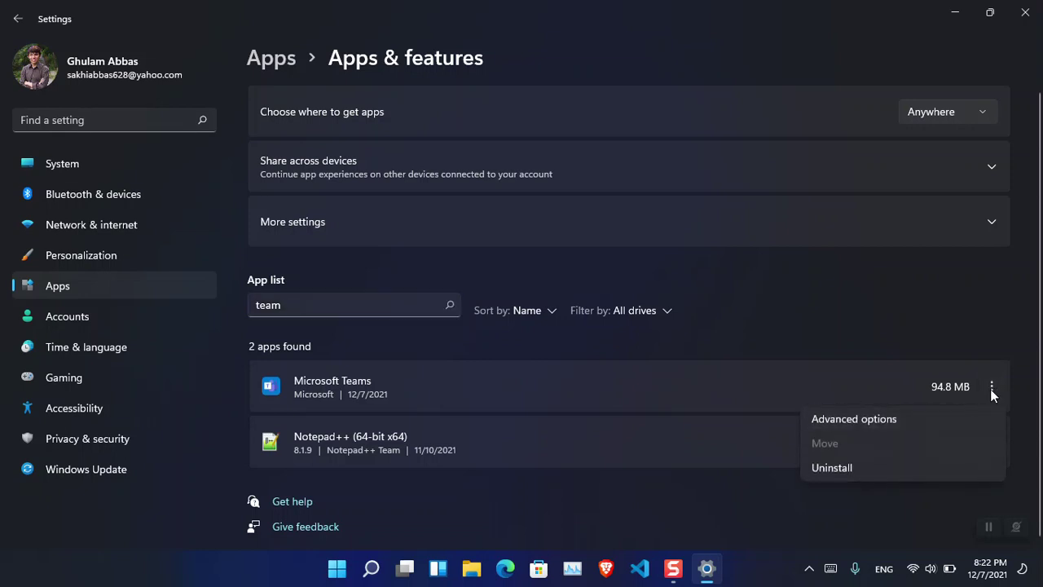
pyautogui.click(941, 419)
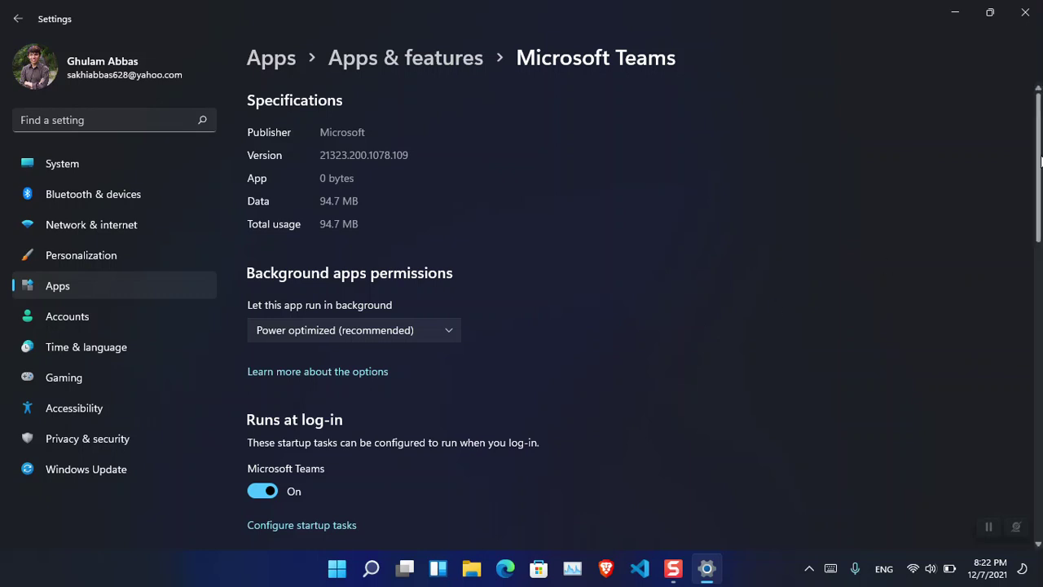
# Set the background app permission of Microsoft Teams to Never
pyautogui.scroll(-1, 1038, 195)
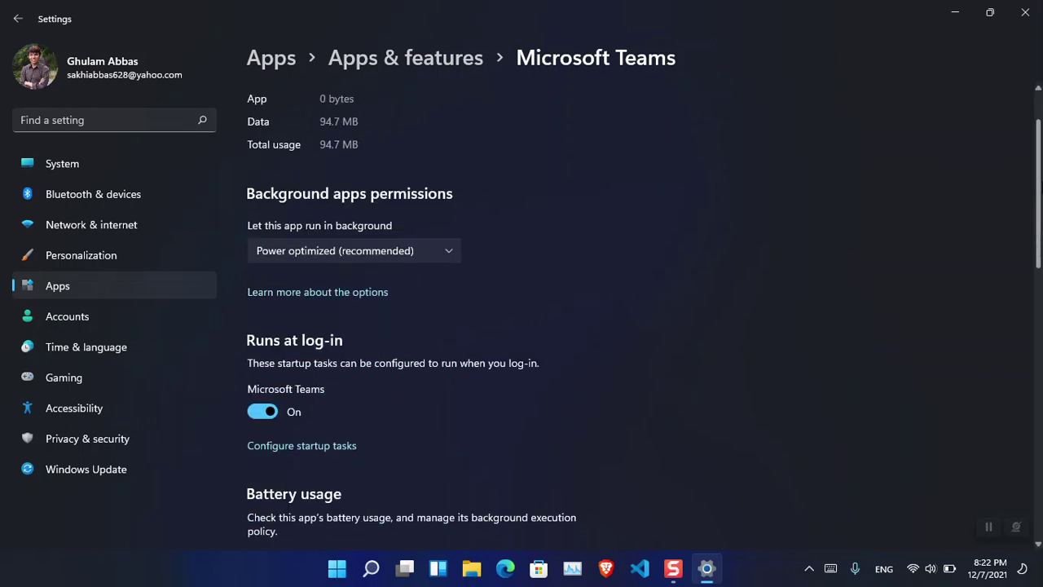
pyautogui.click(442, 249)
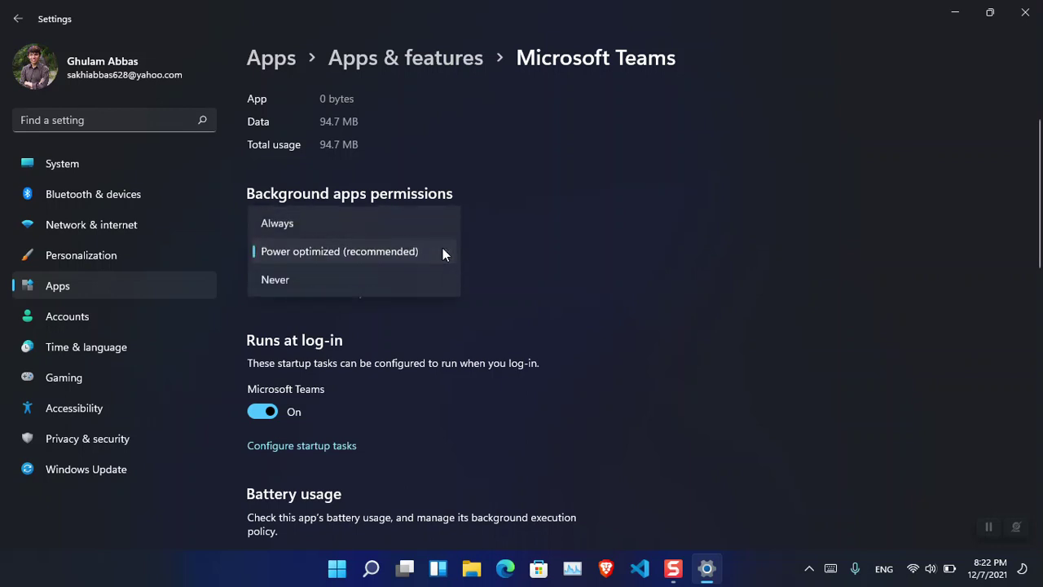
pyautogui.click(399, 275)
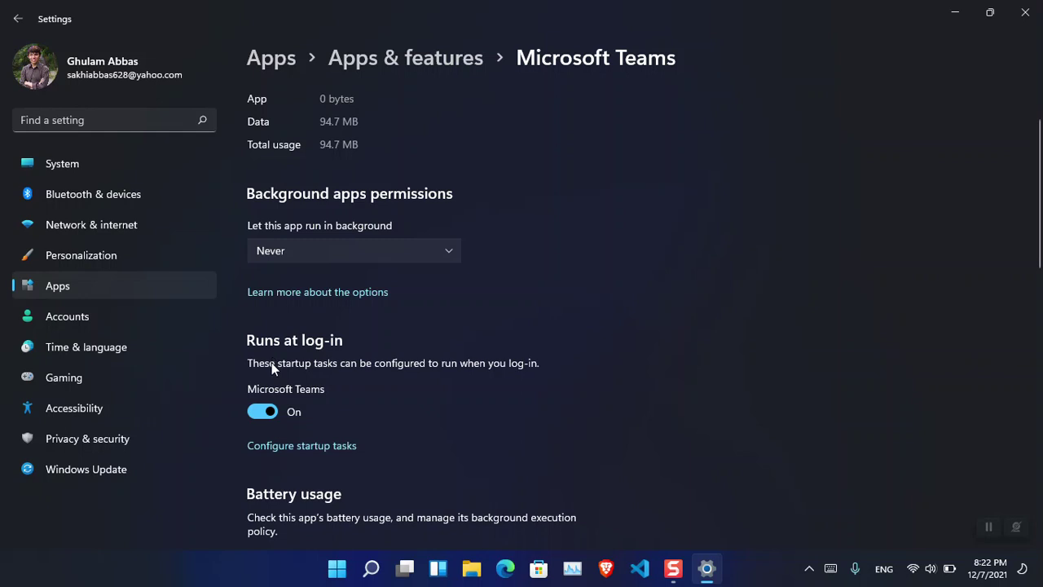
# Turn off running Microsoft Teams at log-in, look through its remaining options, and close Settings
pyautogui.click(261, 415)
pyautogui.scroll(-5, 845, 296)
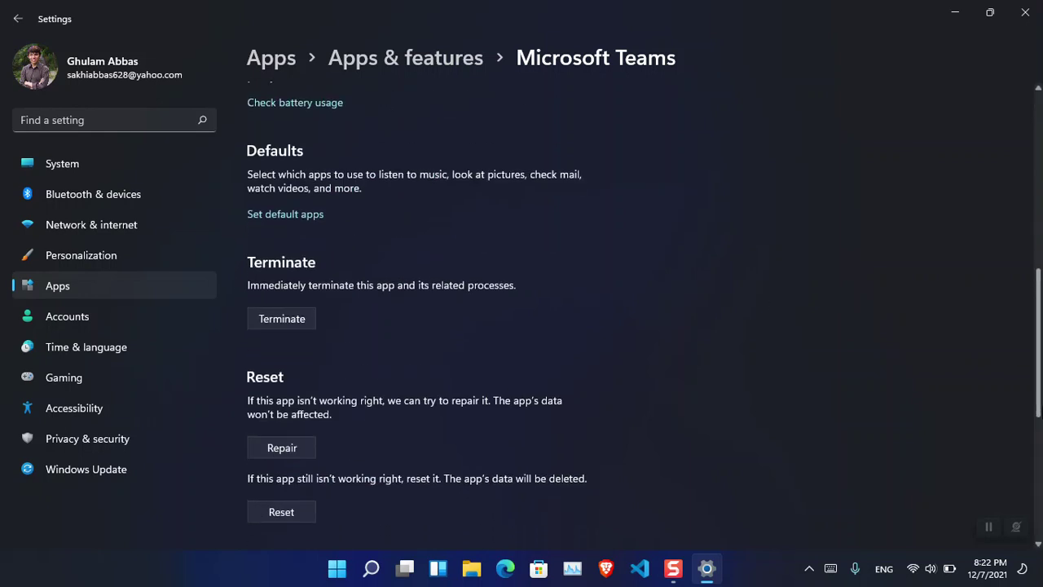
pyautogui.scroll(-4, 636, 310)
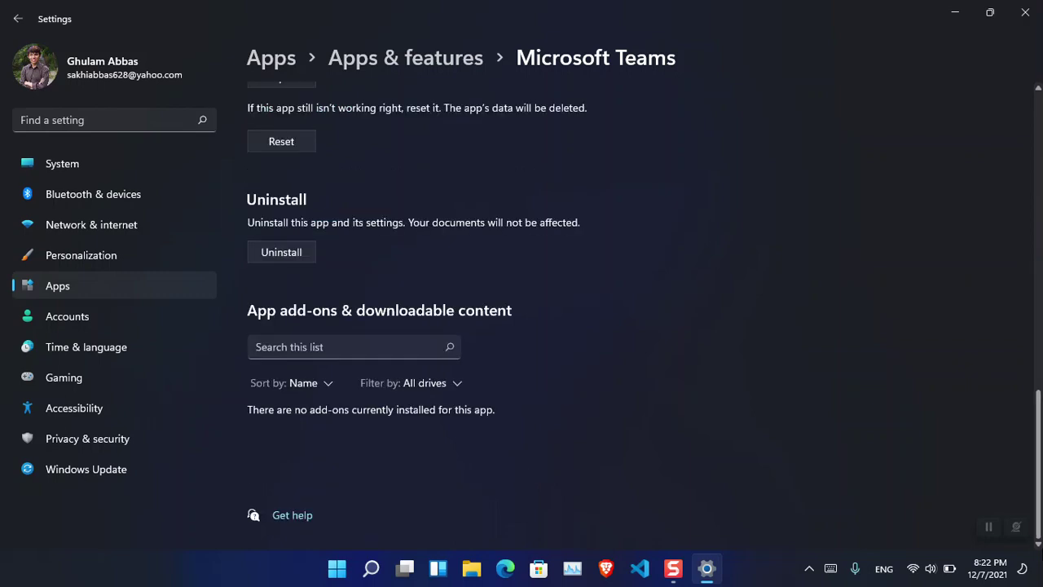
pyautogui.scroll(8, 636, 310)
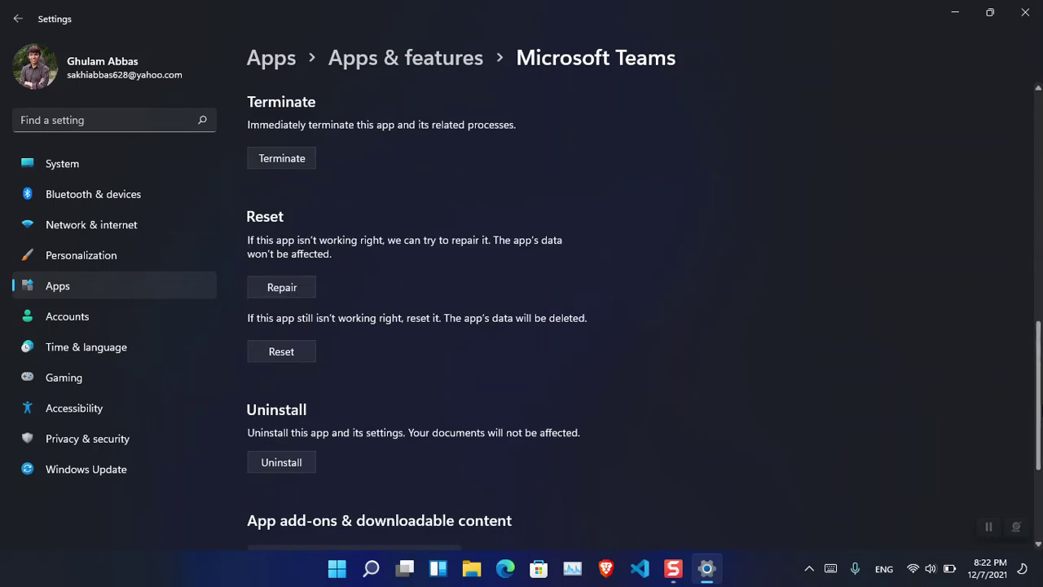
pyautogui.click(989, 12)
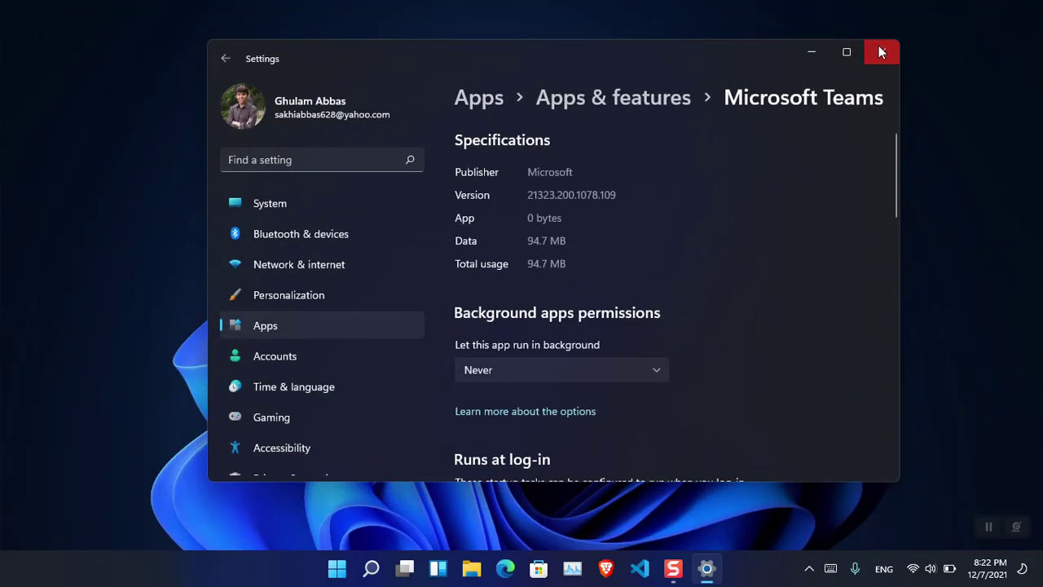
pyautogui.click(880, 51)
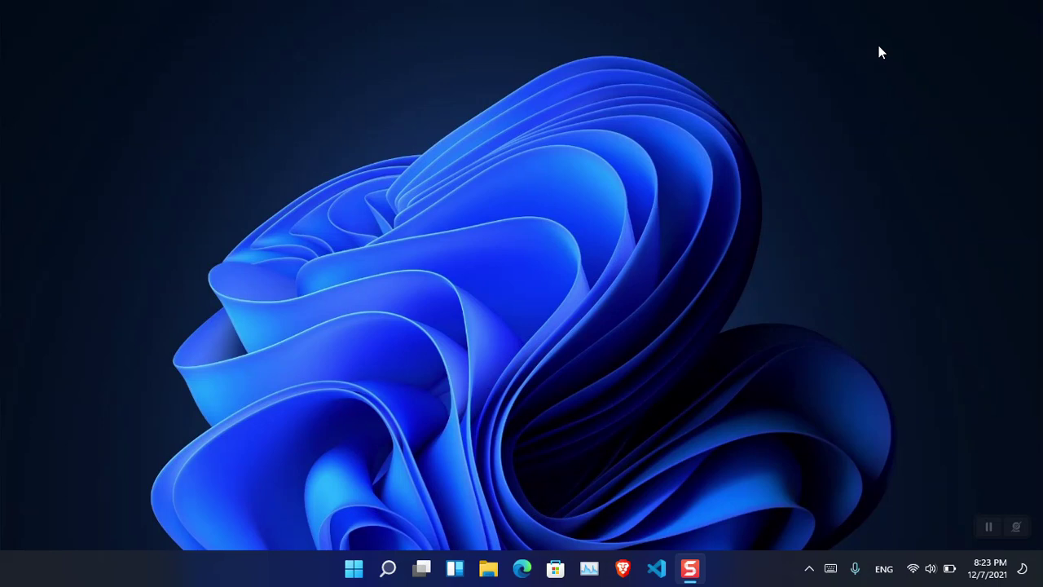
# Open Task Manager, switch between the compact and detailed views, and display the list of startup apps
pyautogui.press('super+x')
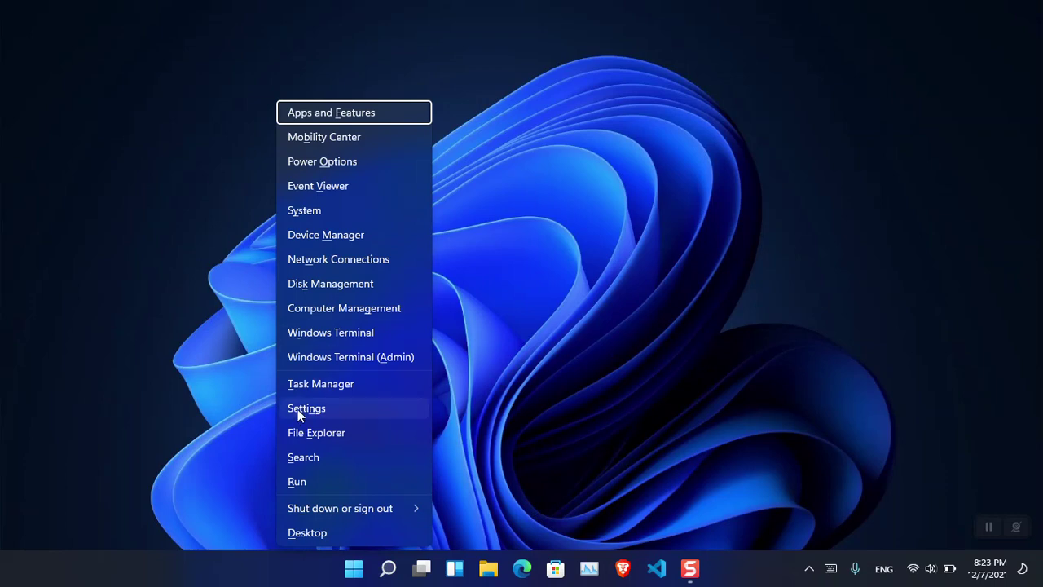
pyautogui.click(343, 389)
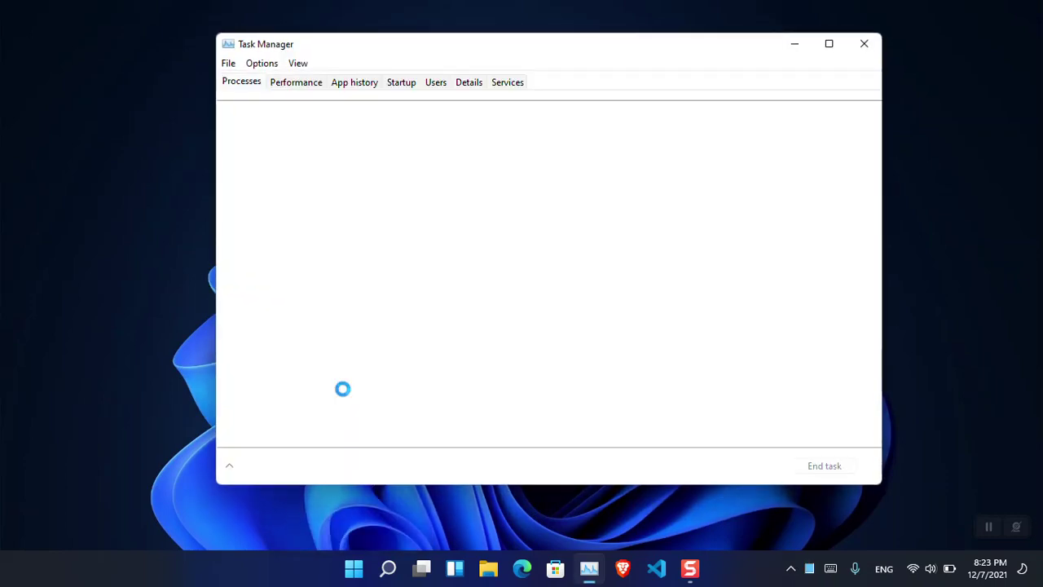
pyautogui.click(401, 83)
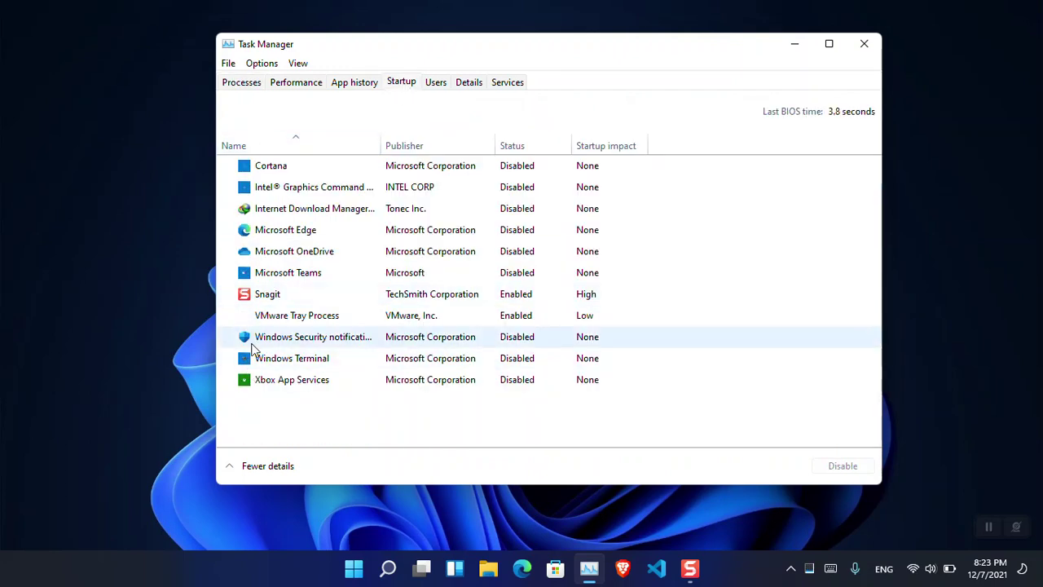
pyautogui.click(259, 471)
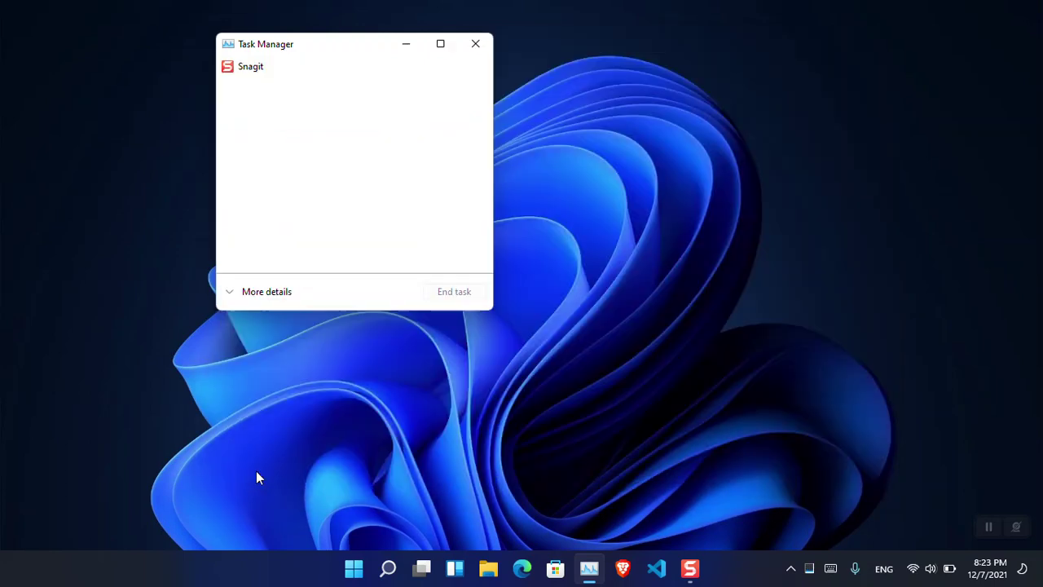
pyautogui.click(255, 298)
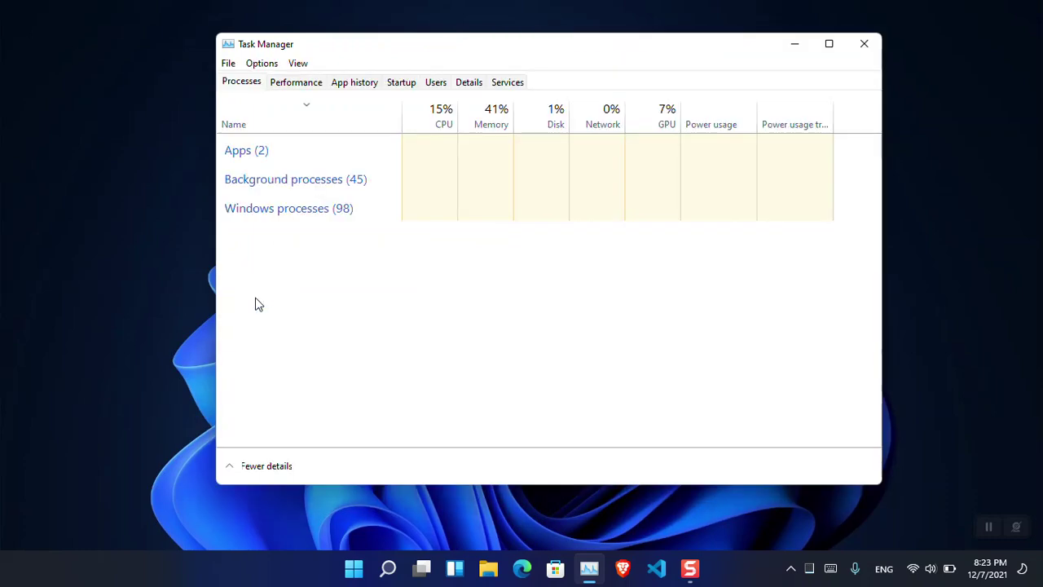
pyautogui.click(400, 85)
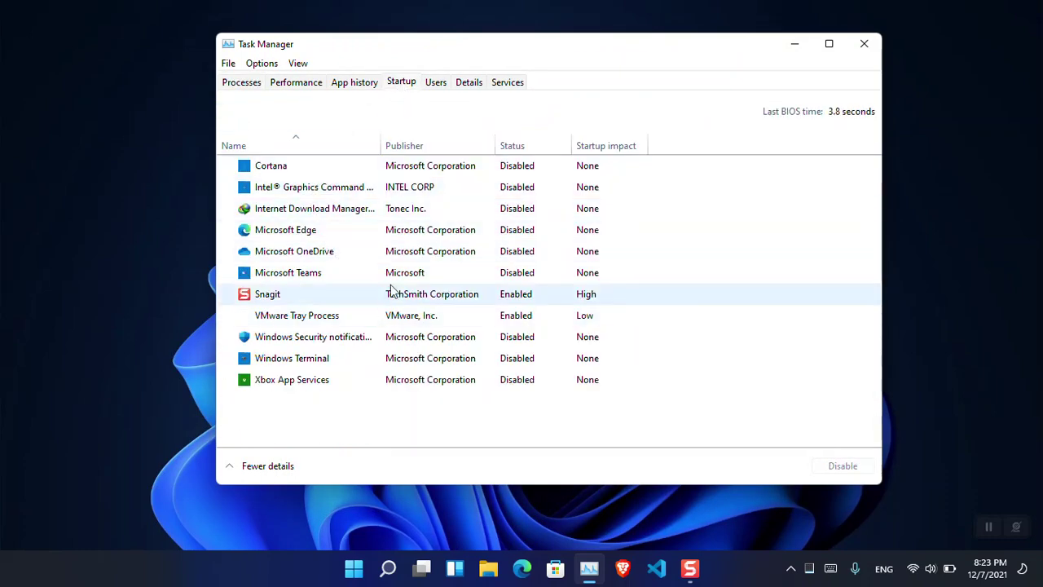
# Check the startup status and available startup actions of Microsoft Teams without changing them, and close Task Manager
pyautogui.click(421, 273)
pyautogui.rightClick(430, 275)
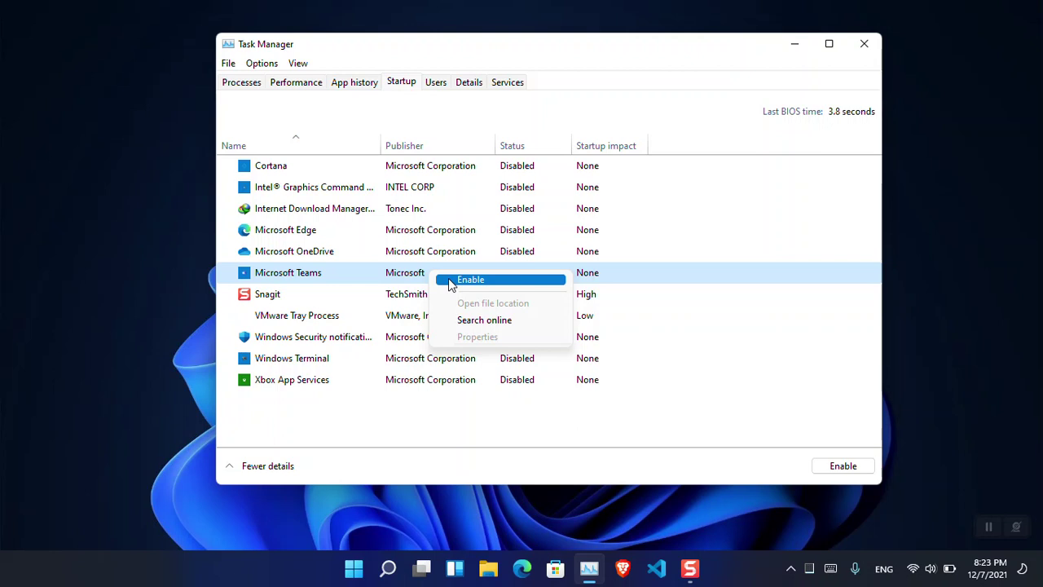
pyautogui.click(611, 54)
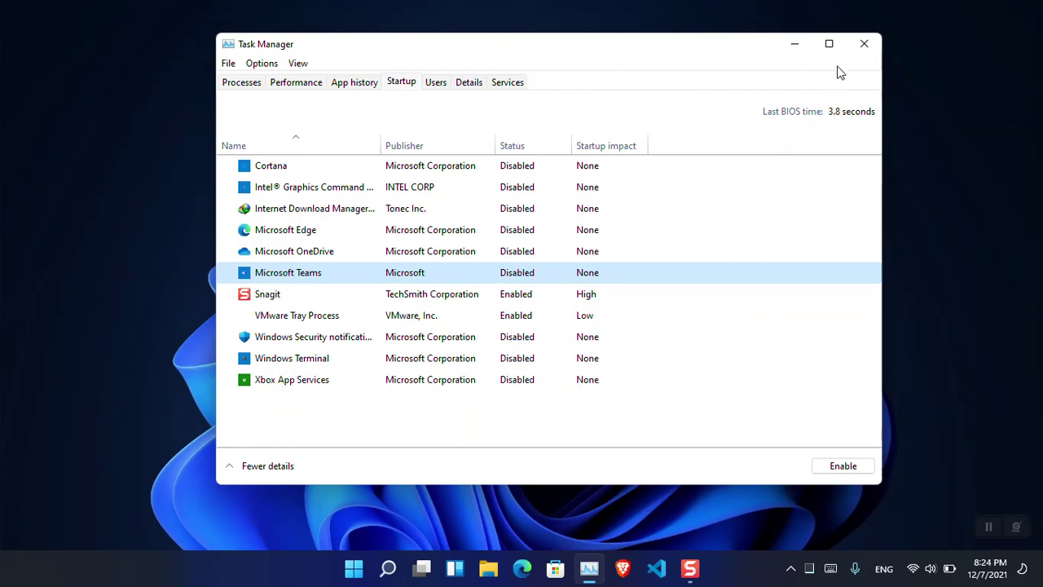
pyautogui.click(863, 49)
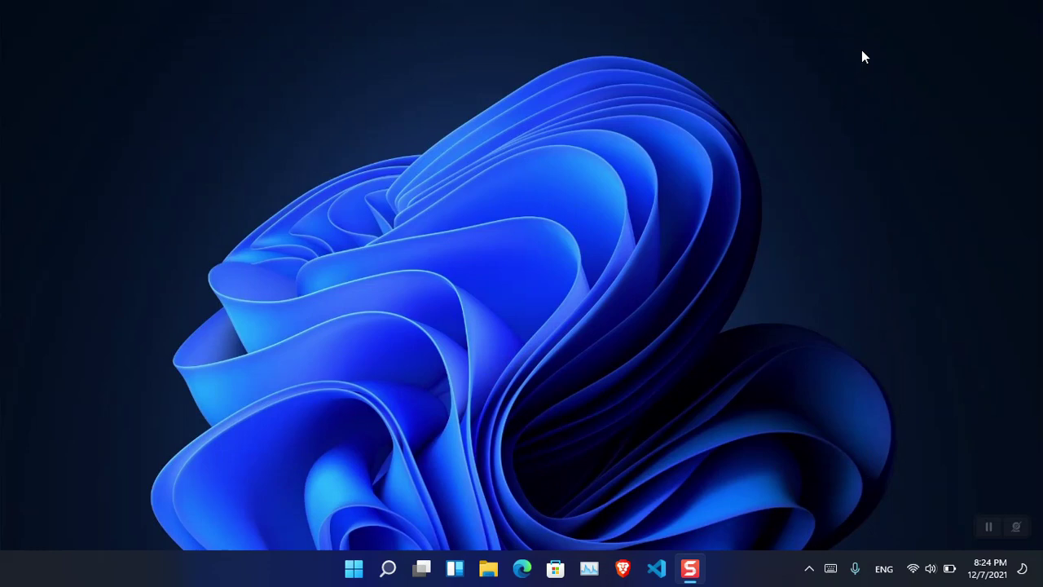
# Open the Apps & features page in Settings and search the app list for "team"
pyautogui.press('super+i')
pyautogui.moveTo(862, 50)
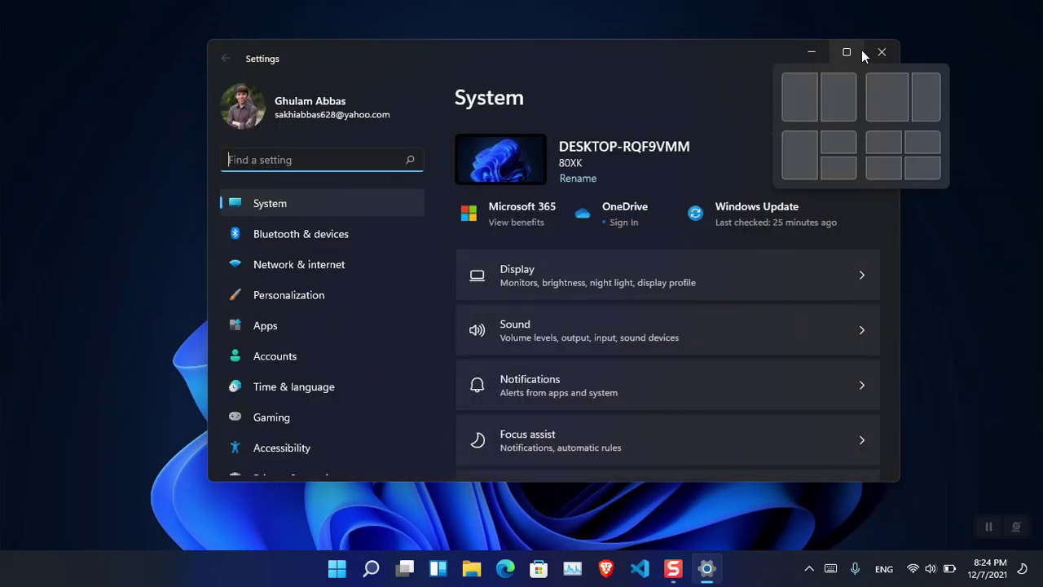
pyautogui.click(344, 324)
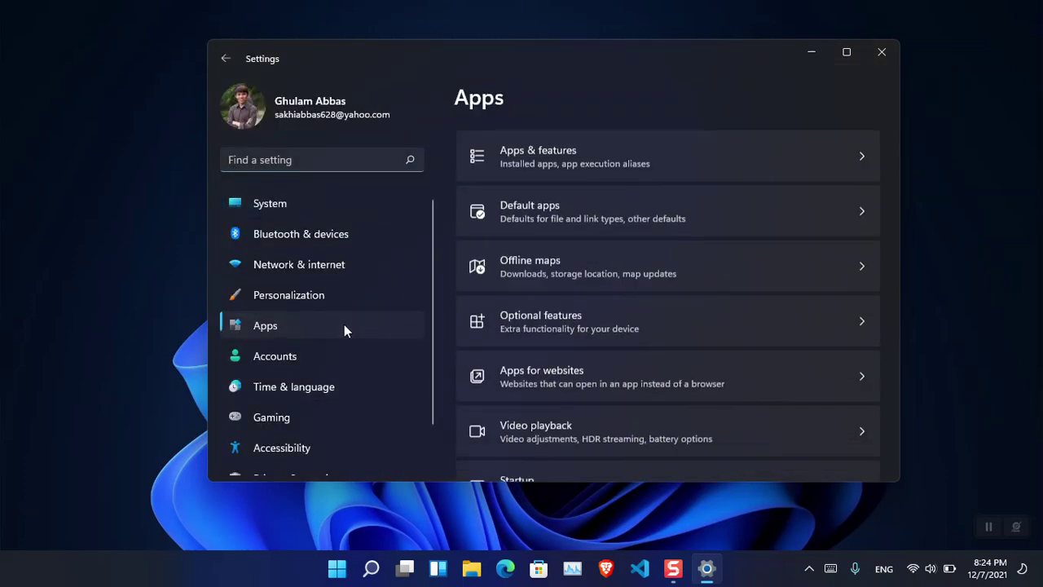
pyautogui.click(677, 165)
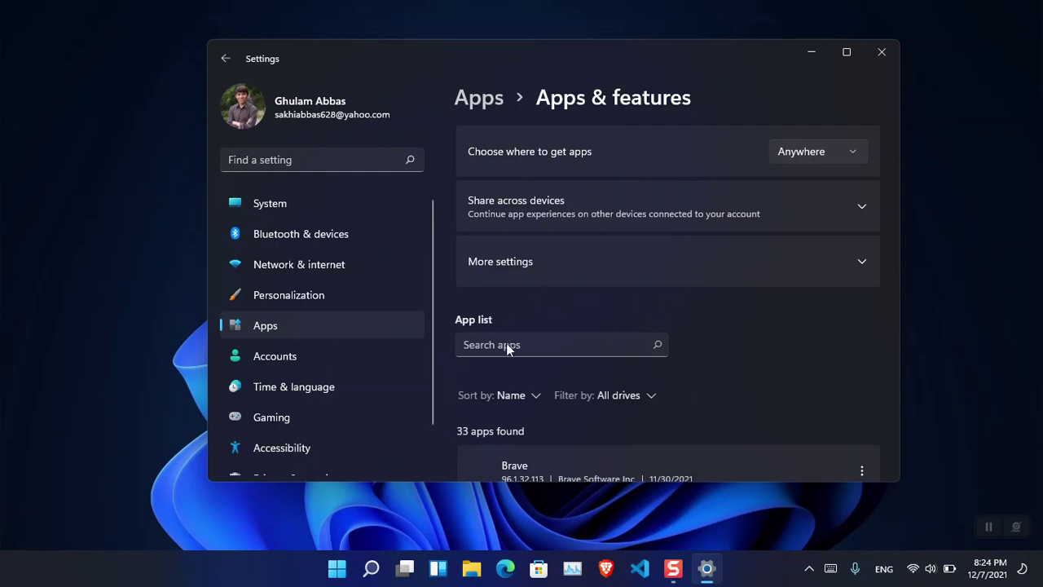
pyautogui.click(506, 344)
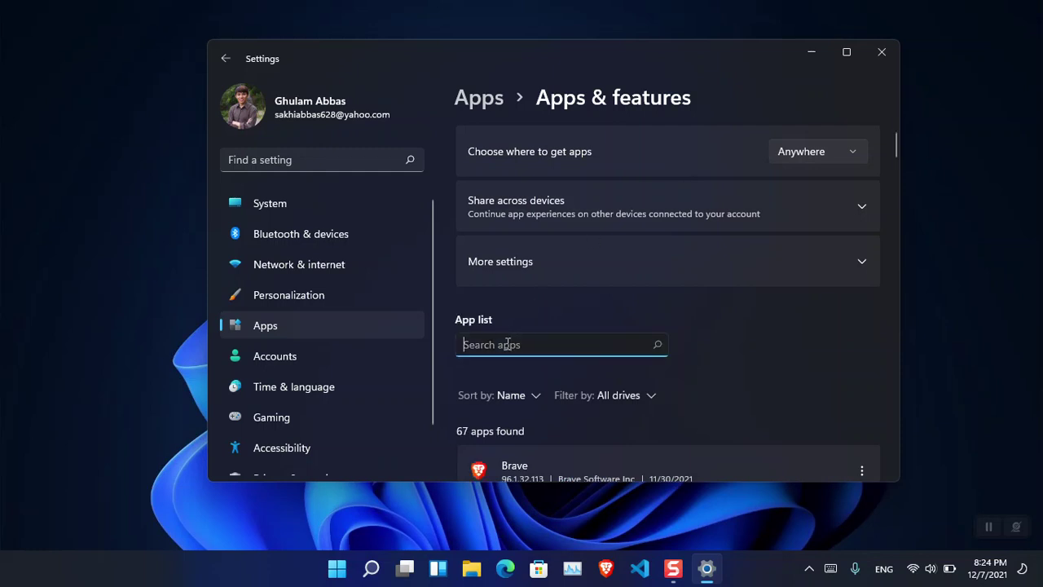
pyautogui.write('team')
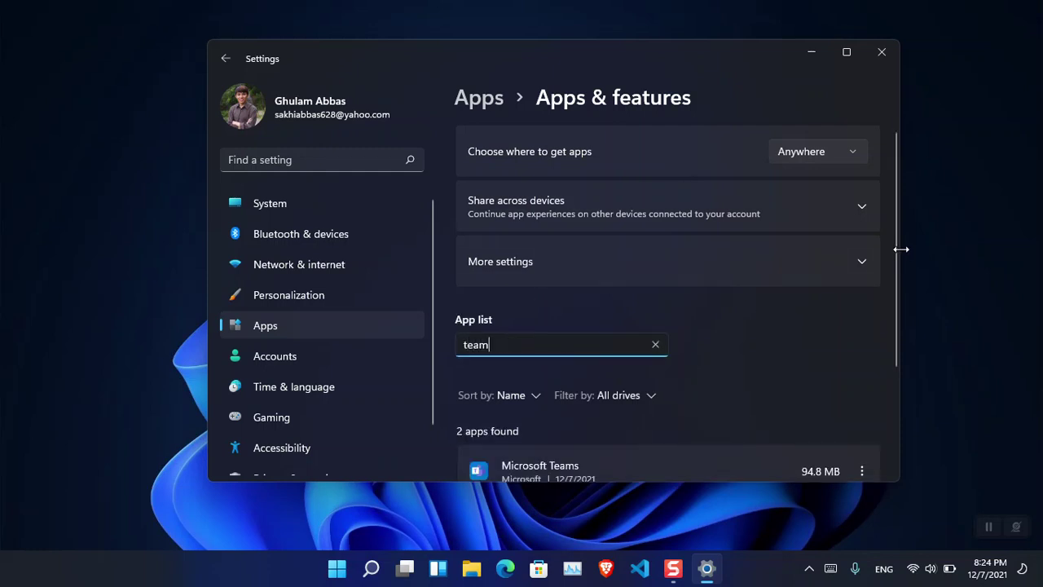
# Uninstall Microsoft Teams from the filtered app list and confirm the removal
pyautogui.scroll(-2, 882, 343)
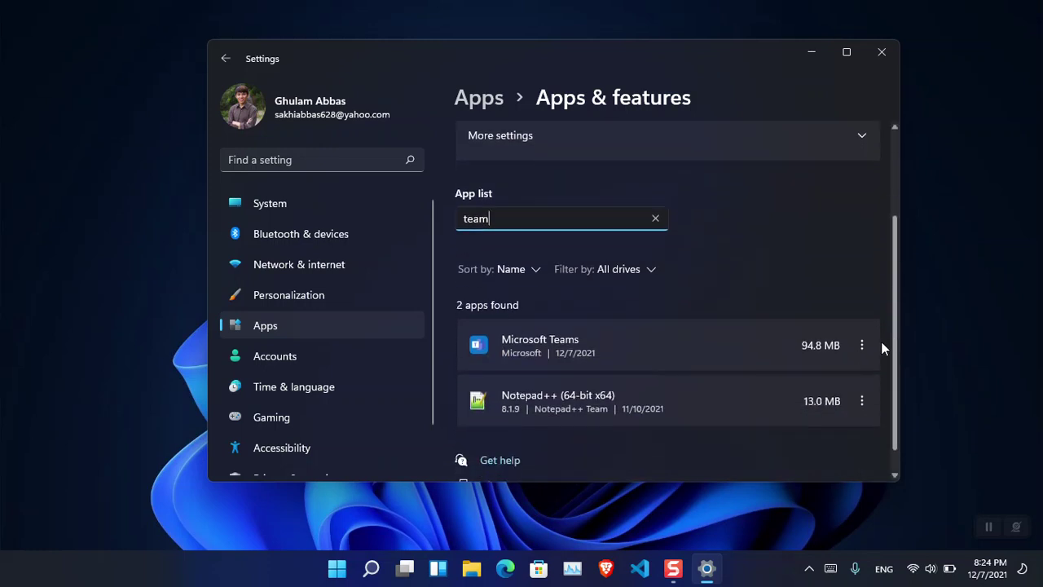
pyautogui.click(863, 344)
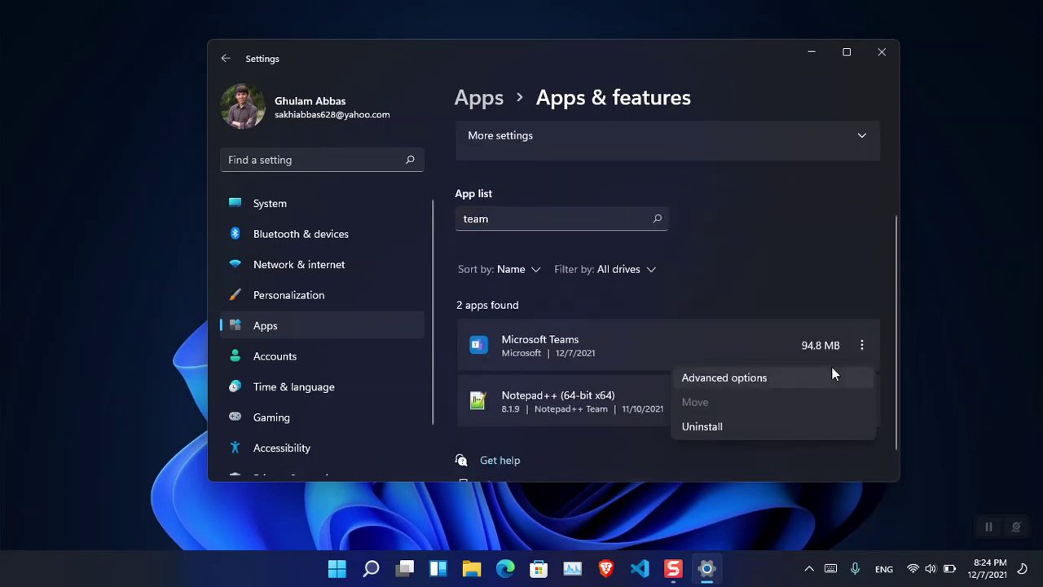
pyautogui.click(772, 430)
pyautogui.click(829, 427)
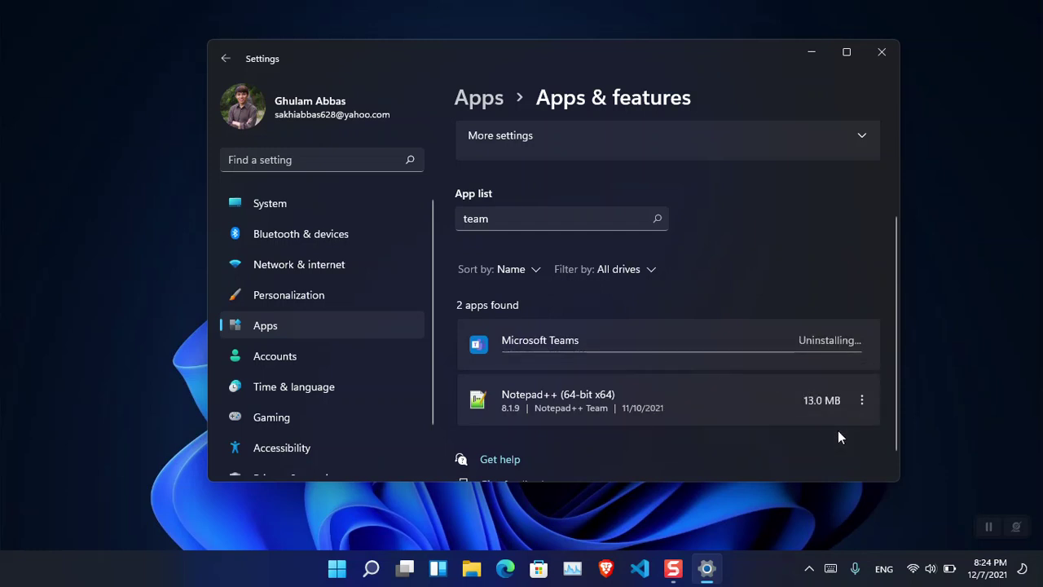